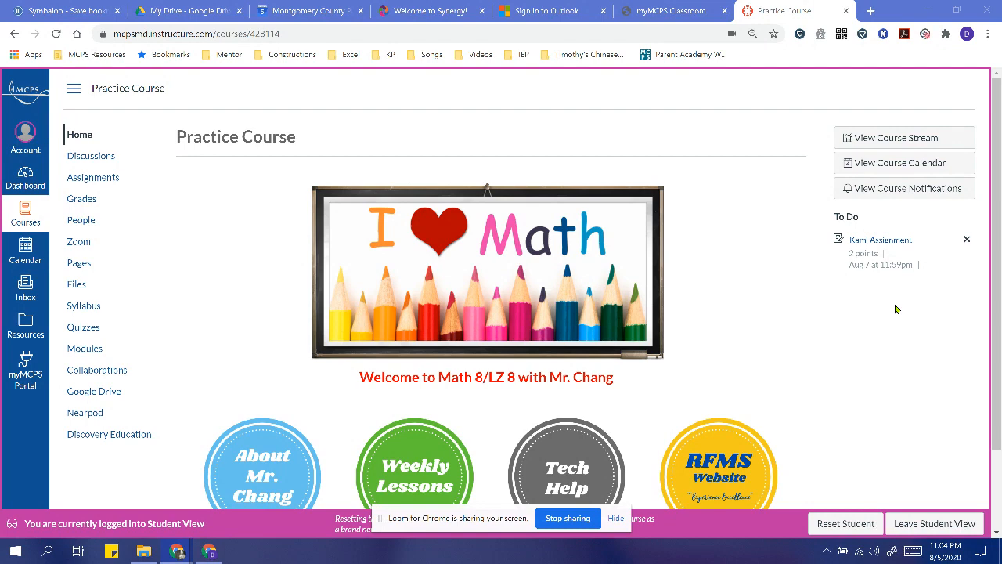
- Open the Kami Assignment from the course's to-do list and bring the worksheet into view
{"action": "left_click", "coordinate": [877, 242]}
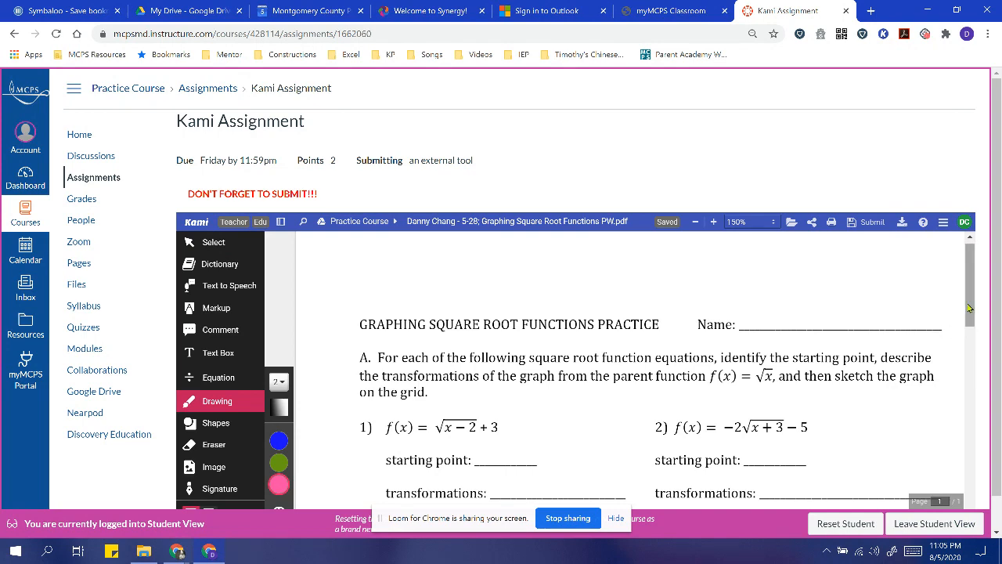
{"action": "left_click_drag", "start_coordinate": [968, 307], "coordinate": [970, 256]}
{"action": "scroll", "coordinate": [982, 284], "scroll_direction": "down", "scroll_amount": 1}
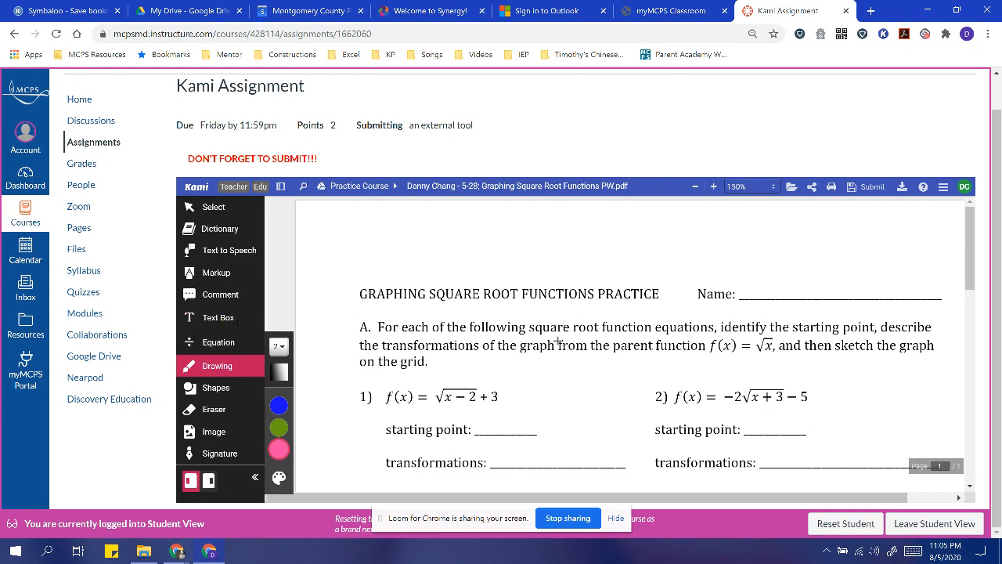
- Handwrite a pink letter on the worksheet's Name line and erase it again
{"action": "mouse_move", "coordinate": [754, 272]}
{"action": "left_mouse_down"}
{"action": "mouse_move", "coordinate": [753, 288]}
{"action": "mouse_move", "coordinate": [770, 293]}
{"action": "mouse_move", "coordinate": [739, 299]}
{"action": "left_mouse_up"}
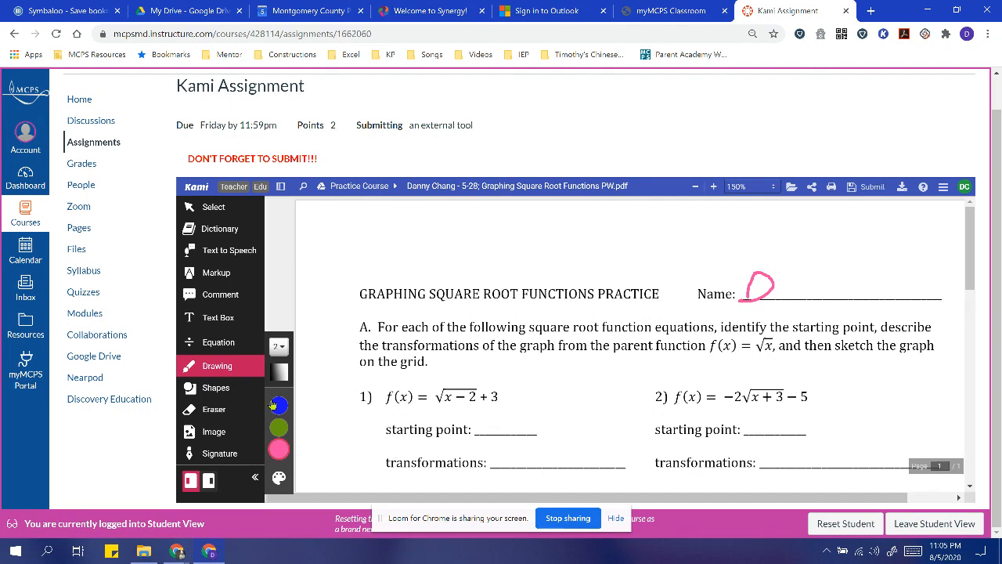
{"action": "left_click", "coordinate": [213, 409]}
{"action": "left_click", "coordinate": [751, 296]}
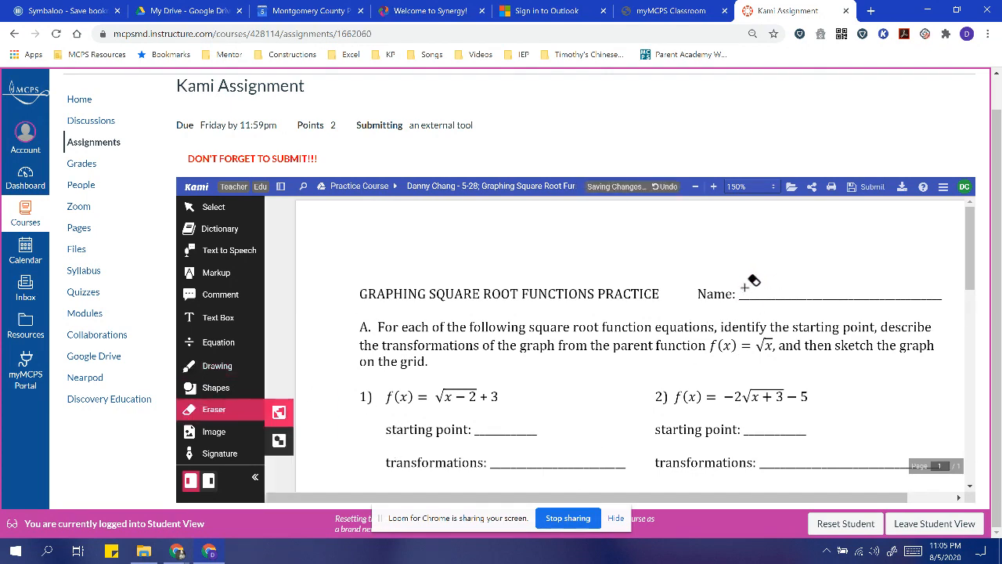
- Add a blue text box reading "Student" on the worksheet's Name line
{"action": "left_click", "coordinate": [218, 318]}
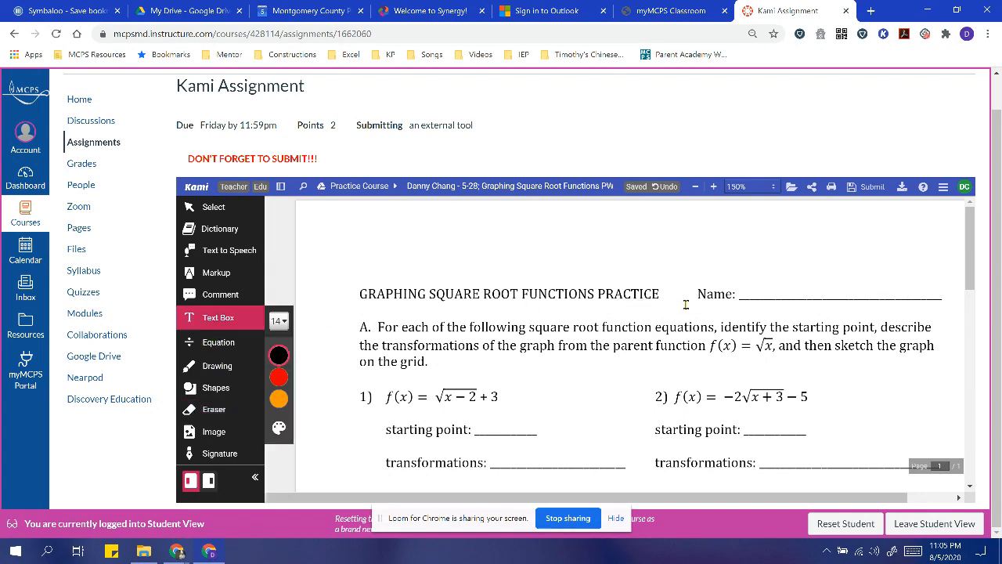
{"action": "left_click", "coordinate": [278, 354]}
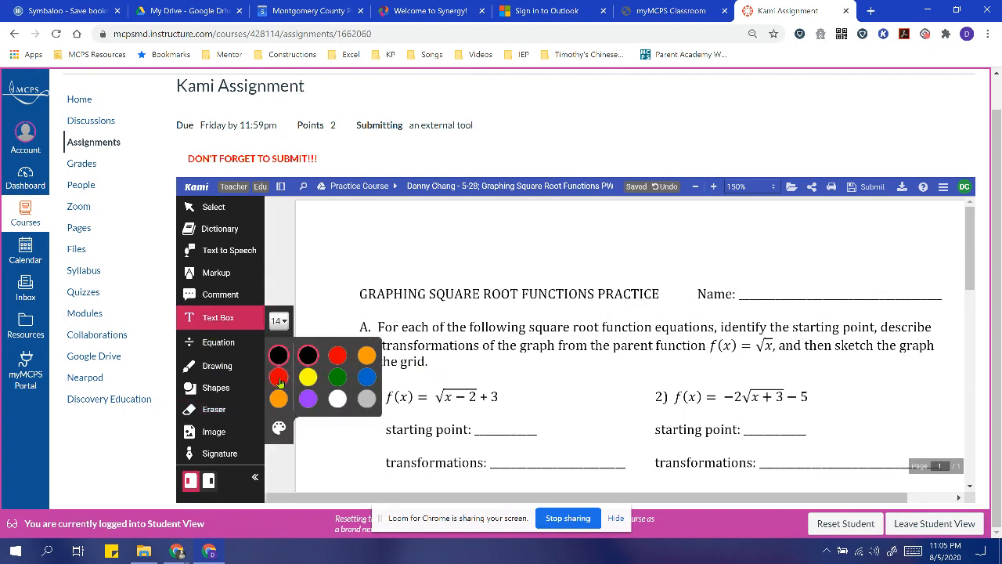
{"action": "left_click", "coordinate": [368, 379]}
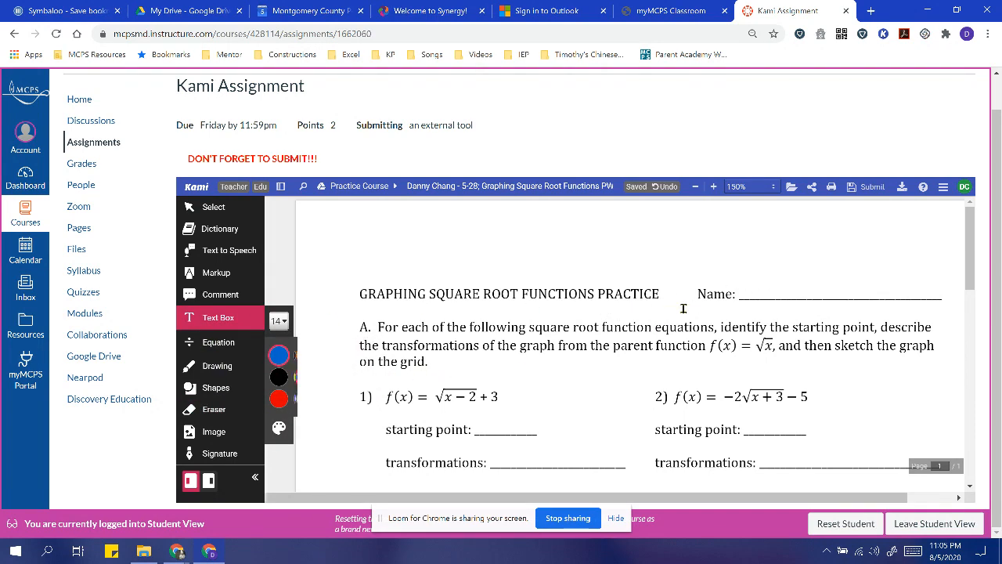
{"action": "left_click", "coordinate": [744, 285]}
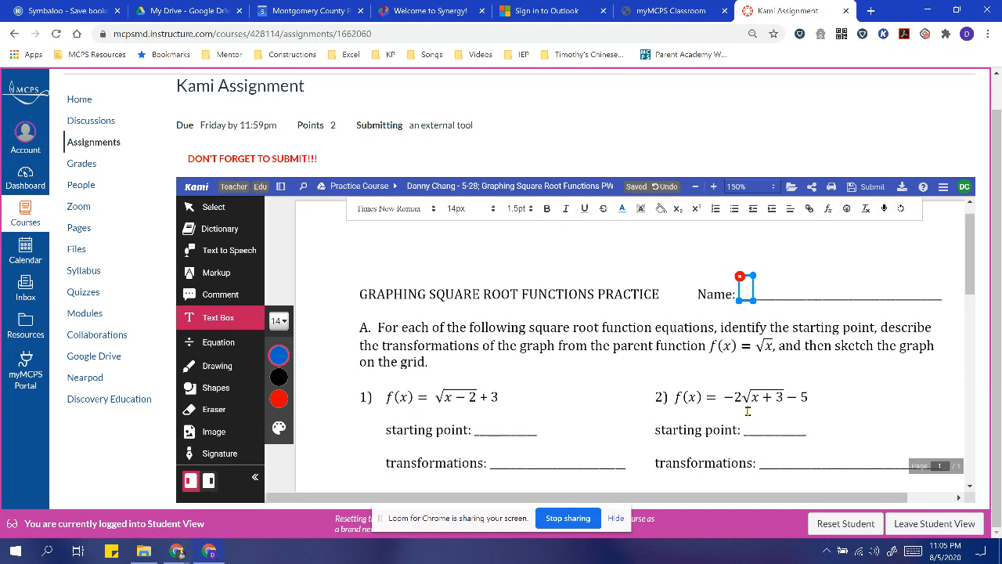
{"action": "type", "text": "Student"}
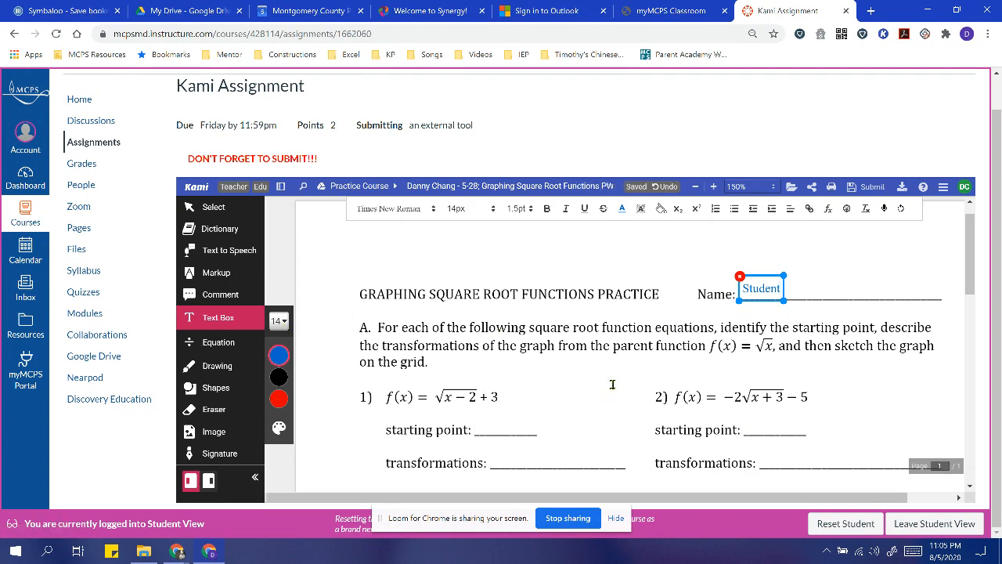
- Handwrite (2, 3) in blue with the Drawing tool on problem 1's starting point line
{"action": "scroll", "coordinate": [608, 380], "scroll_direction": "down", "scroll_amount": 4}
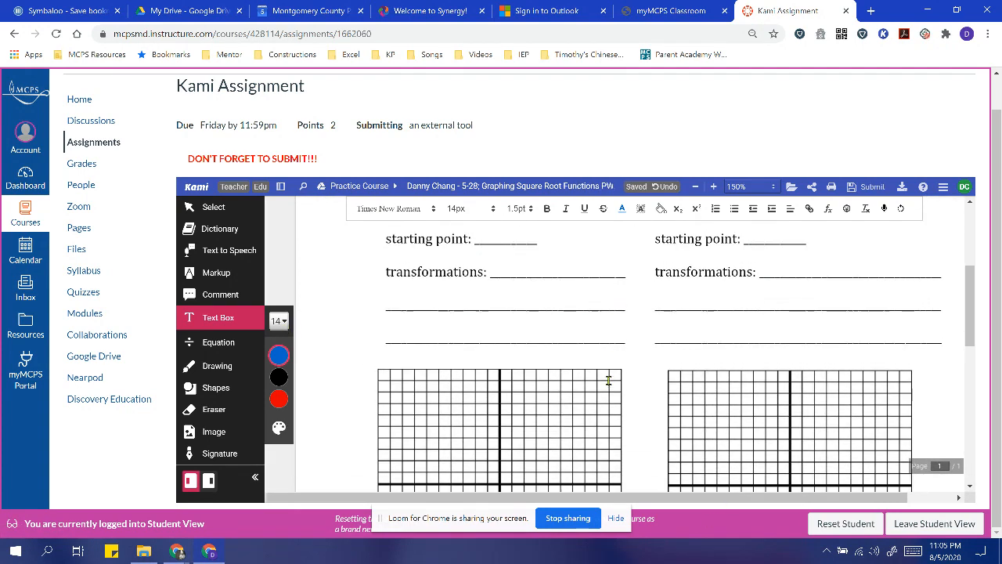
{"action": "scroll", "coordinate": [609, 380], "scroll_direction": "up", "scroll_amount": 2}
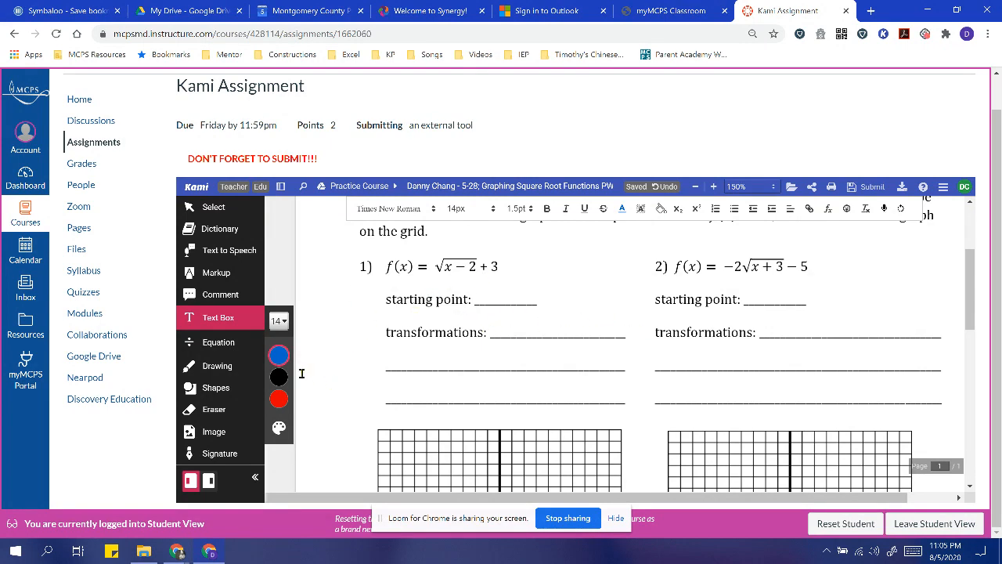
{"action": "left_click", "coordinate": [222, 371]}
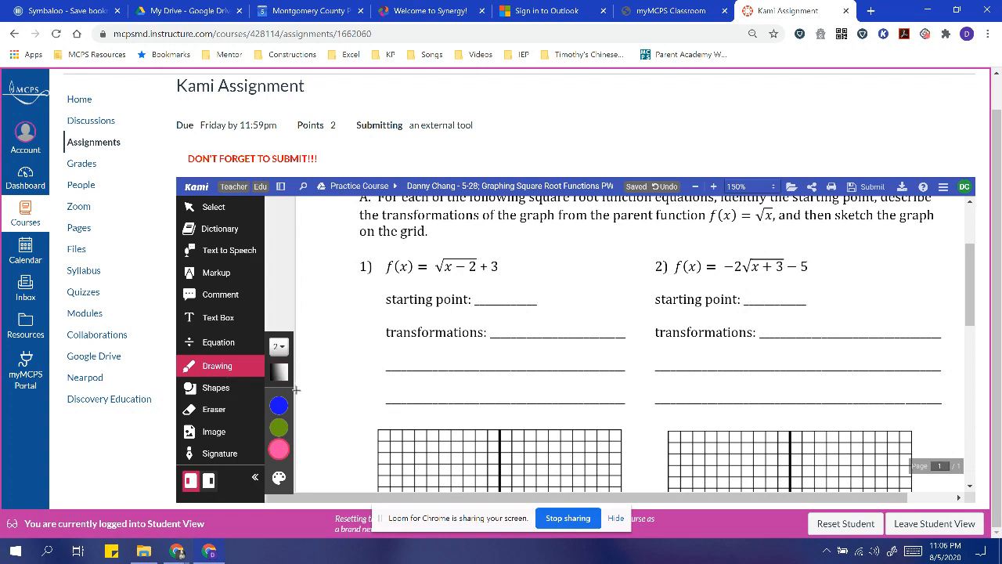
{"action": "left_click", "coordinate": [279, 405]}
{"action": "mouse_move", "coordinate": [487, 294]}
{"action": "left_mouse_down"}
{"action": "mouse_move", "coordinate": [498, 299]}
{"action": "mouse_move", "coordinate": [488, 306]}
{"action": "mouse_move", "coordinate": [530, 291]}
{"action": "mouse_move", "coordinate": [524, 308]}
{"action": "mouse_move", "coordinate": [540, 302]}
{"action": "left_mouse_up"}
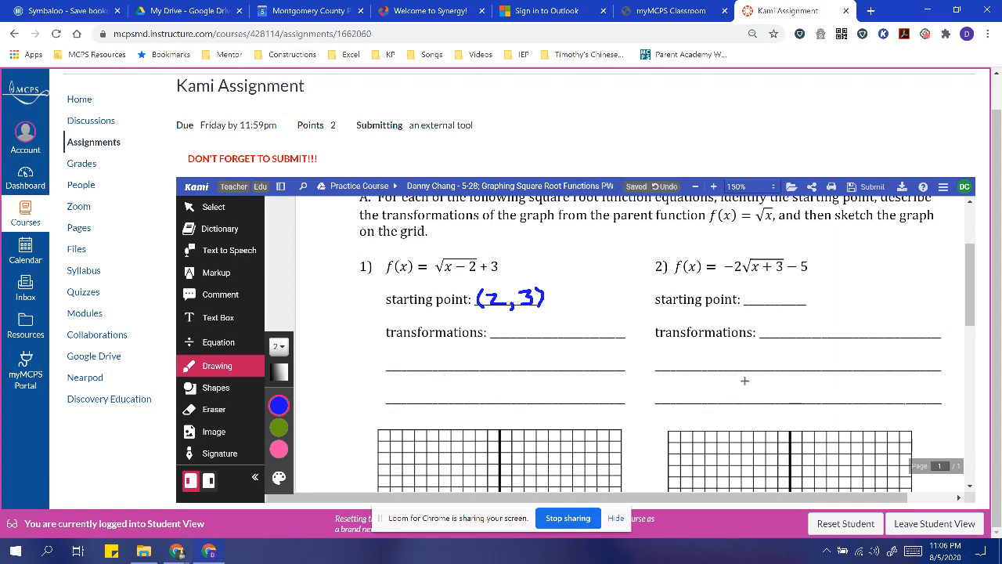
- Draw a small blue circle near the point (2, 3) on problem 1's grid, undoing the oversized trial ellipse
{"action": "scroll", "coordinate": [639, 392], "scroll_direction": "down", "scroll_amount": 3}
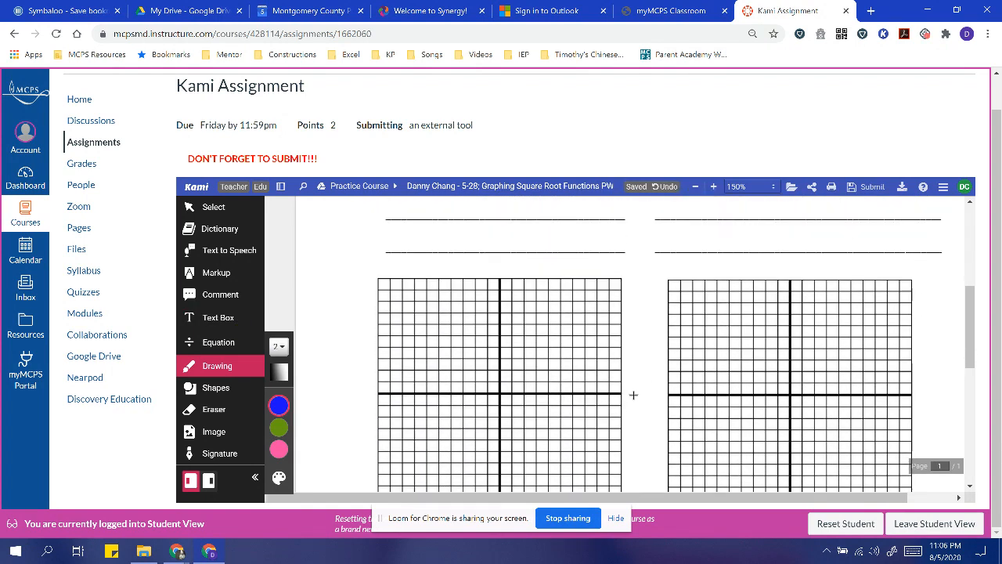
{"action": "left_click", "coordinate": [208, 387]}
{"action": "left_click", "coordinate": [279, 316]}
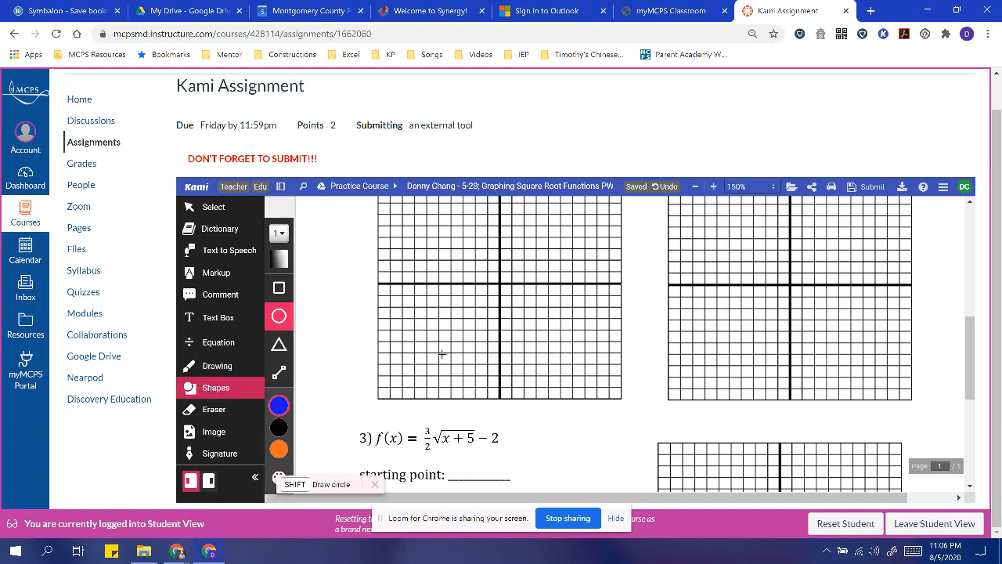
{"action": "scroll", "coordinate": [442, 356], "scroll_direction": "up", "scroll_amount": 4}
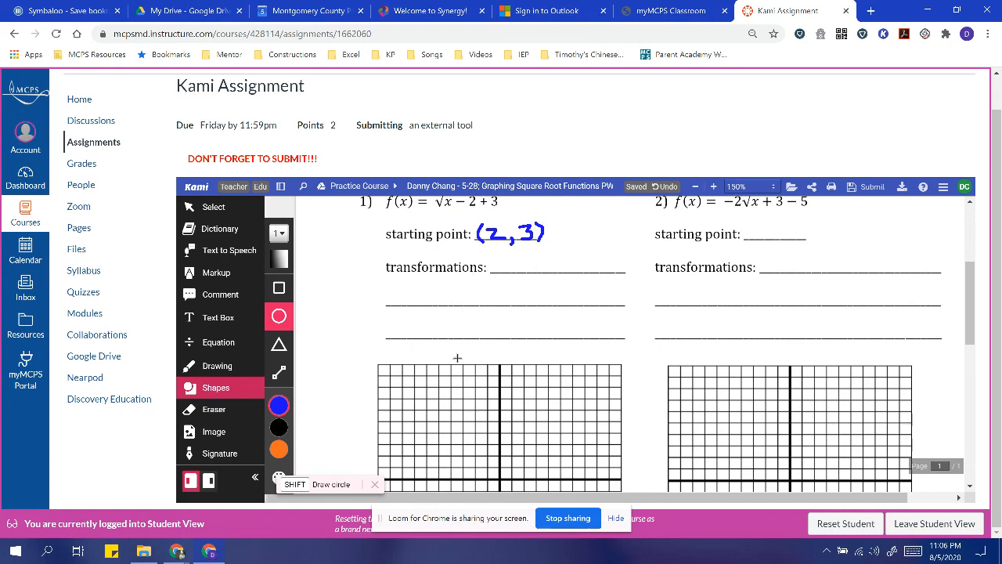
{"action": "scroll", "coordinate": [457, 358], "scroll_direction": "down", "scroll_amount": 3}
{"action": "mouse_move", "coordinate": [275, 433]}
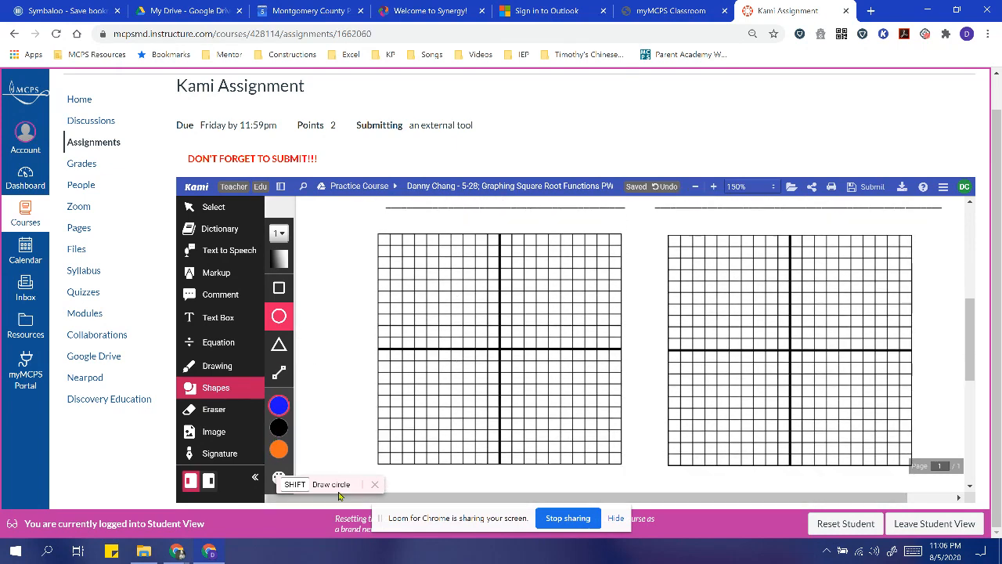
{"action": "left_click_drag", "start_coordinate": [329, 286], "coordinate": [440, 338]}
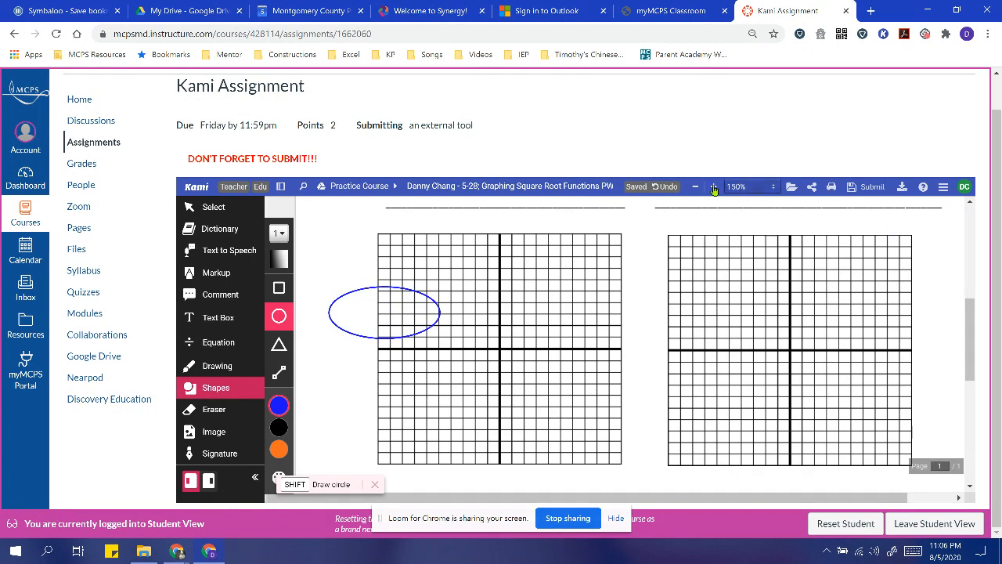
{"action": "left_click", "coordinate": [667, 187]}
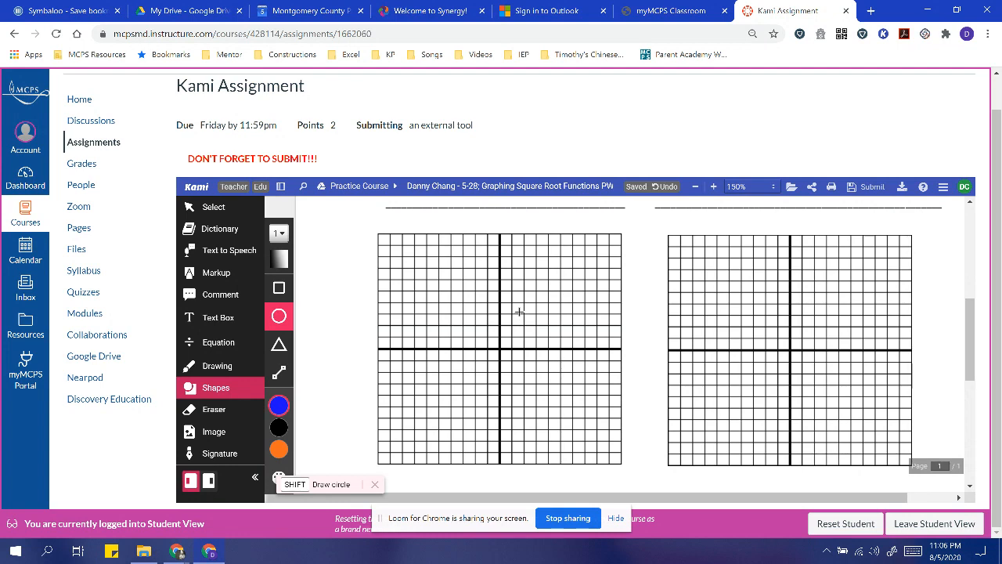
{"action": "left_click_drag", "start_coordinate": [519, 311], "coordinate": [521, 315]}
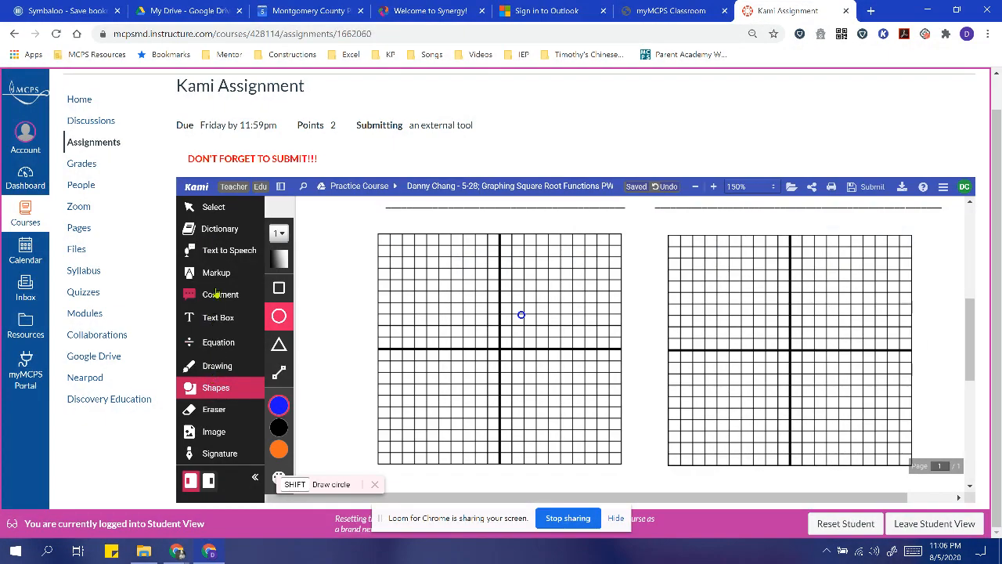
- Try to adjust the small circle with the basic Select tool and undo the change
{"action": "left_click", "coordinate": [213, 208]}
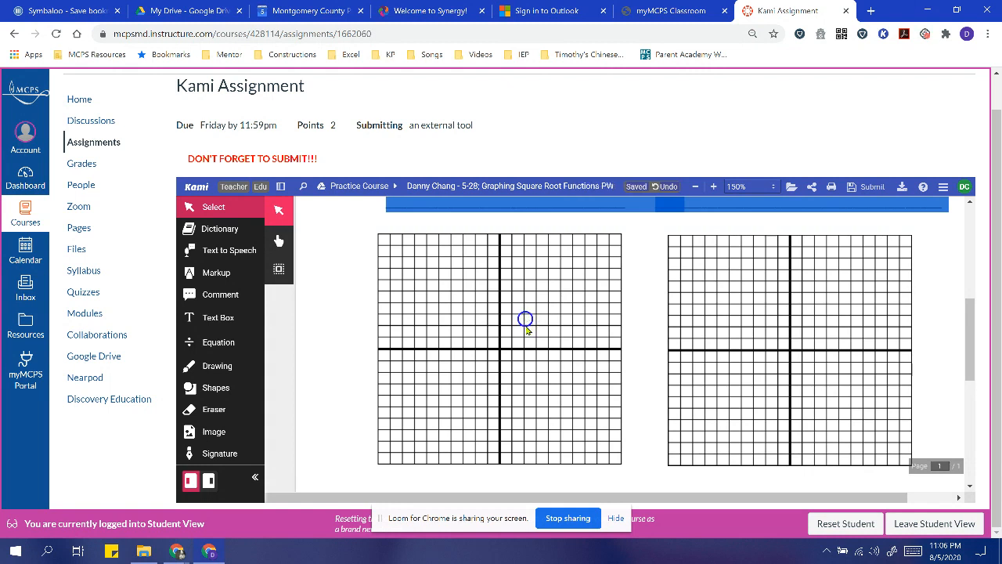
{"action": "left_click", "coordinate": [525, 323]}
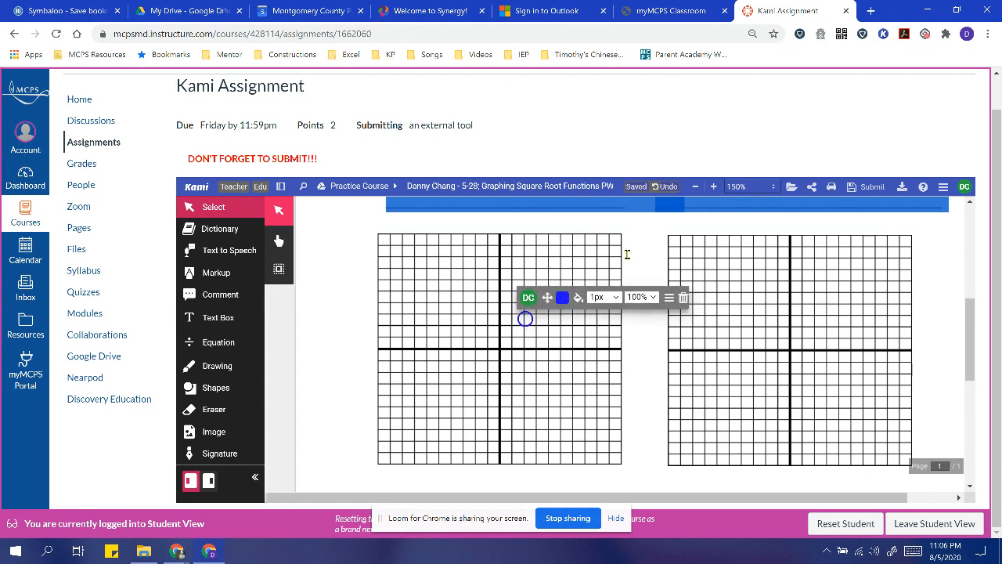
{"action": "left_click", "coordinate": [627, 254]}
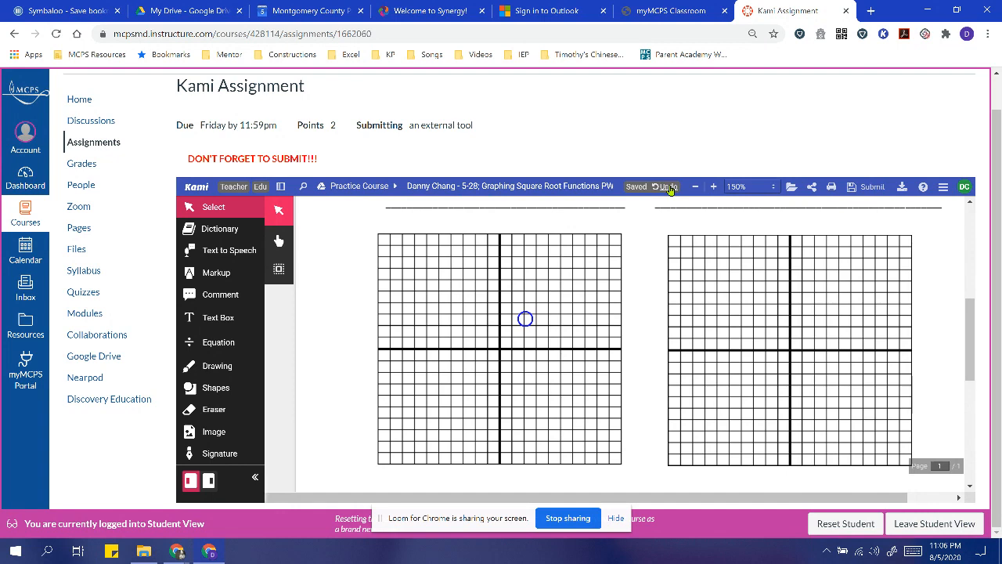
{"action": "left_click", "coordinate": [668, 188]}
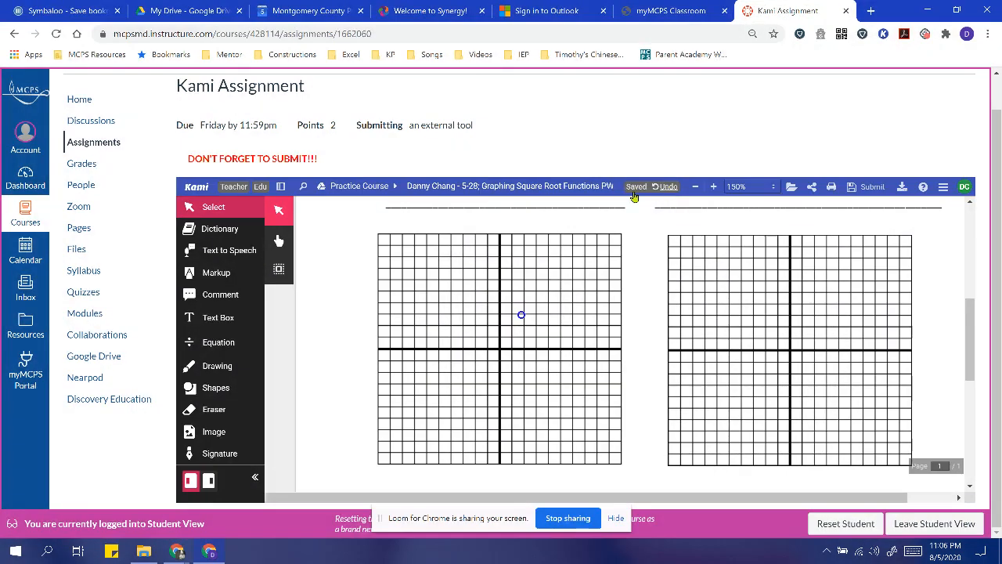
- Move the circle onto the grid point (2, 3) and place pasted copies at (3, 4), (6, 5) and (11, 6)
{"action": "left_click", "coordinate": [279, 271]}
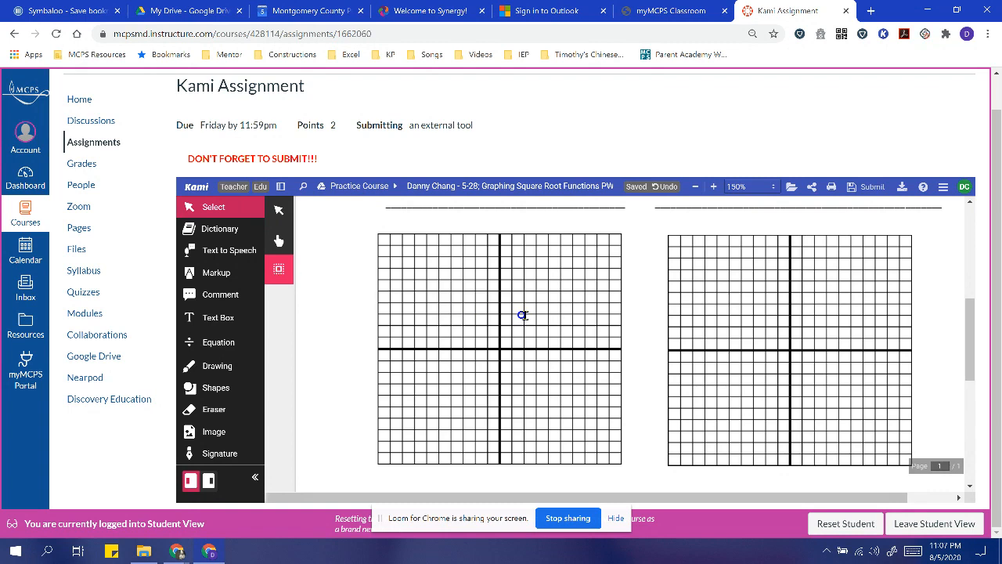
{"action": "mouse_move", "coordinate": [522, 315]}
{"action": "left_mouse_down"}
{"action": "mouse_move", "coordinate": [551, 331]}
{"action": "mouse_move", "coordinate": [482, 339]}
{"action": "mouse_move", "coordinate": [523, 321]}
{"action": "left_mouse_up"}
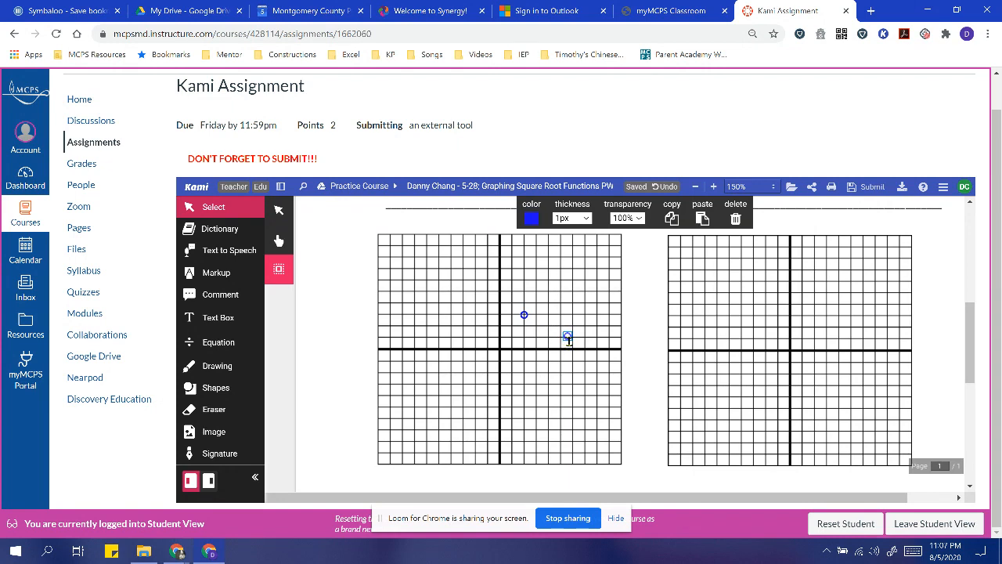
{"action": "left_click_drag", "start_coordinate": [568, 338], "coordinate": [539, 310]}
{"action": "key", "text": "ctrl+v"}
{"action": "left_click", "coordinate": [563, 331]}
{"action": "left_click_drag", "start_coordinate": [564, 331], "coordinate": [573, 297]}
{"action": "key", "text": "ctrl+v"}
{"action": "left_click_drag", "start_coordinate": [572, 339], "coordinate": [635, 284]}
- Draw a pink freehand curve through the four plotted points, ending in an arrowhead beyond the last one
{"action": "left_click", "coordinate": [231, 368]}
{"action": "left_click", "coordinate": [275, 405]}
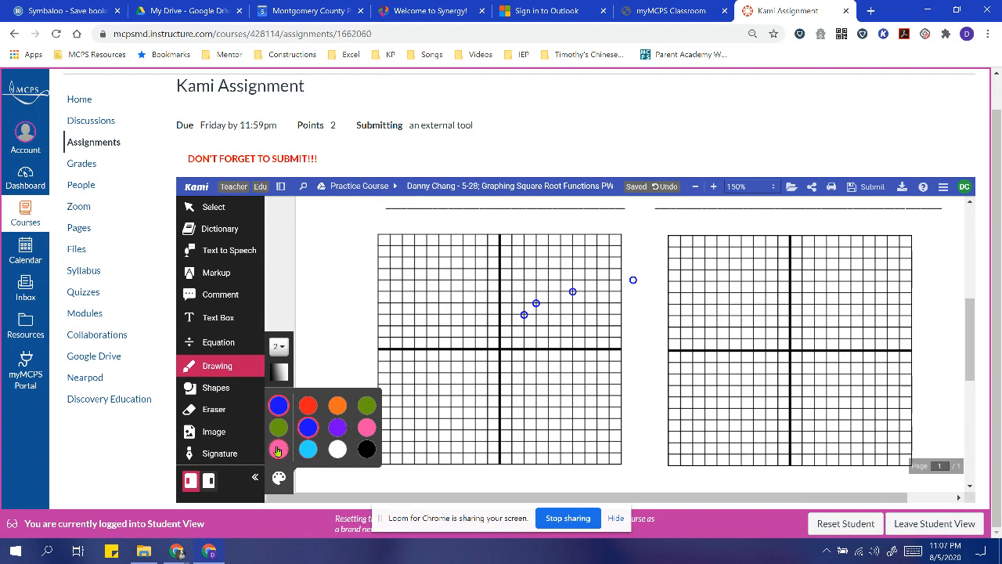
{"action": "left_click", "coordinate": [278, 450]}
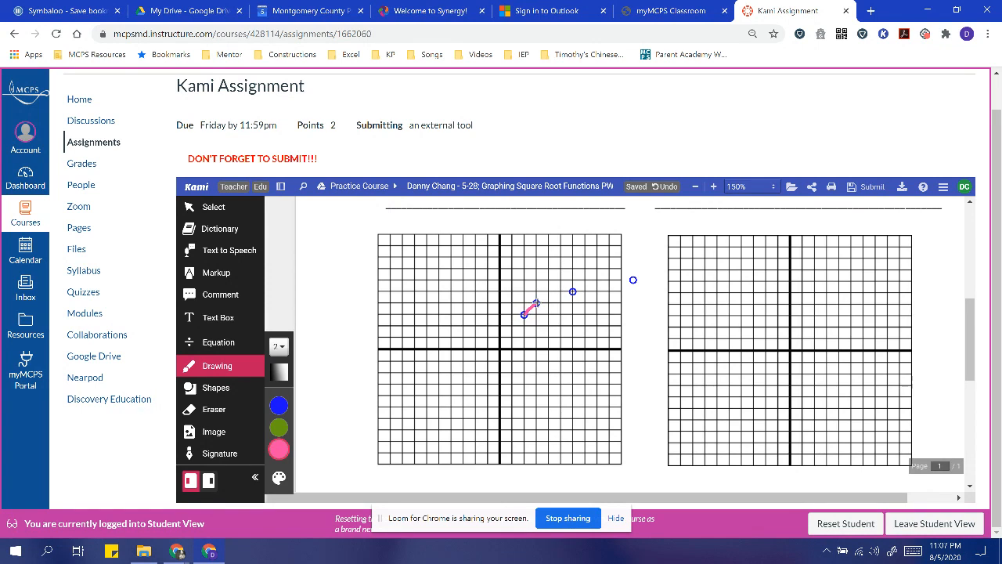
{"action": "mouse_move", "coordinate": [546, 296]}
{"action": "left_mouse_down"}
{"action": "mouse_move", "coordinate": [637, 283]}
{"action": "mouse_move", "coordinate": [637, 294]}
{"action": "left_mouse_up"}
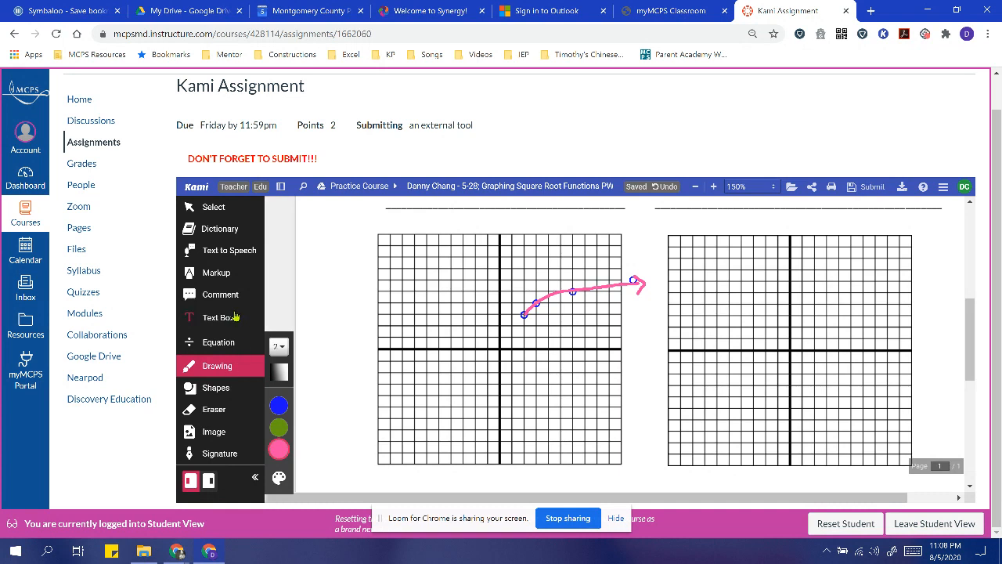
{"action": "left_click", "coordinate": [280, 347]}
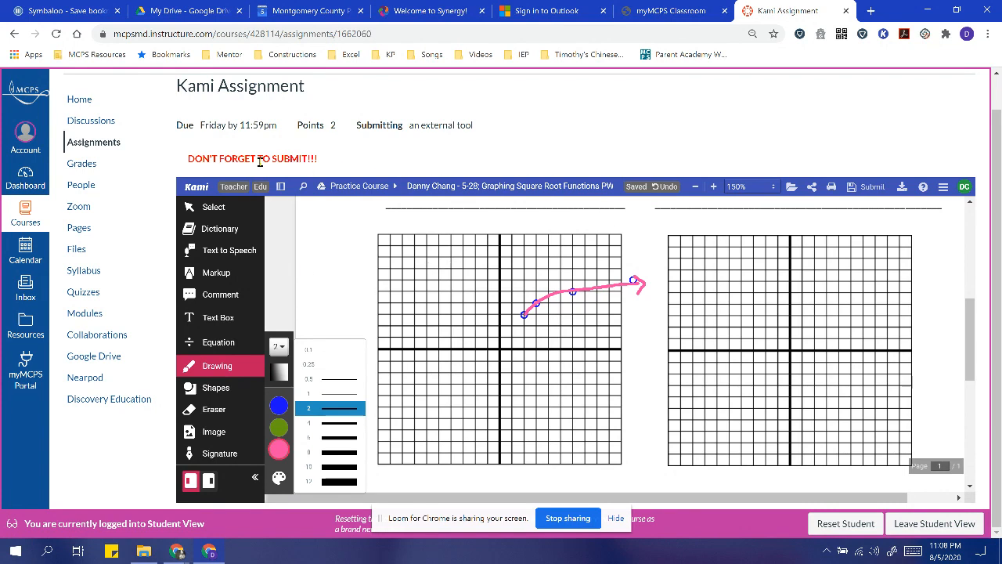
- Submit the annotated worksheet for the Kami Assignment
{"action": "left_click", "coordinate": [863, 190]}
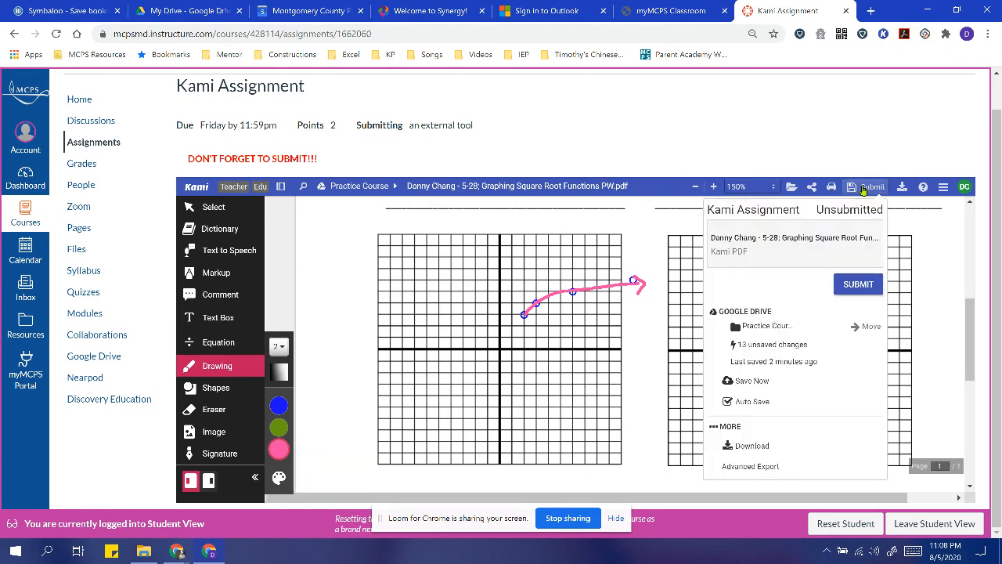
{"action": "left_click", "coordinate": [858, 286]}
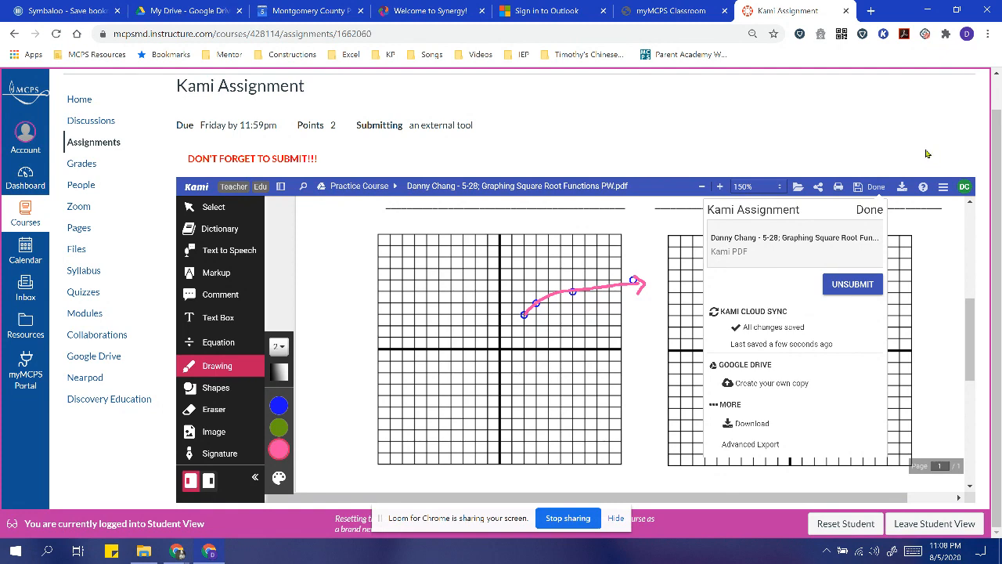
{"action": "scroll", "coordinate": [924, 157], "scroll_direction": "up", "scroll_amount": 1}
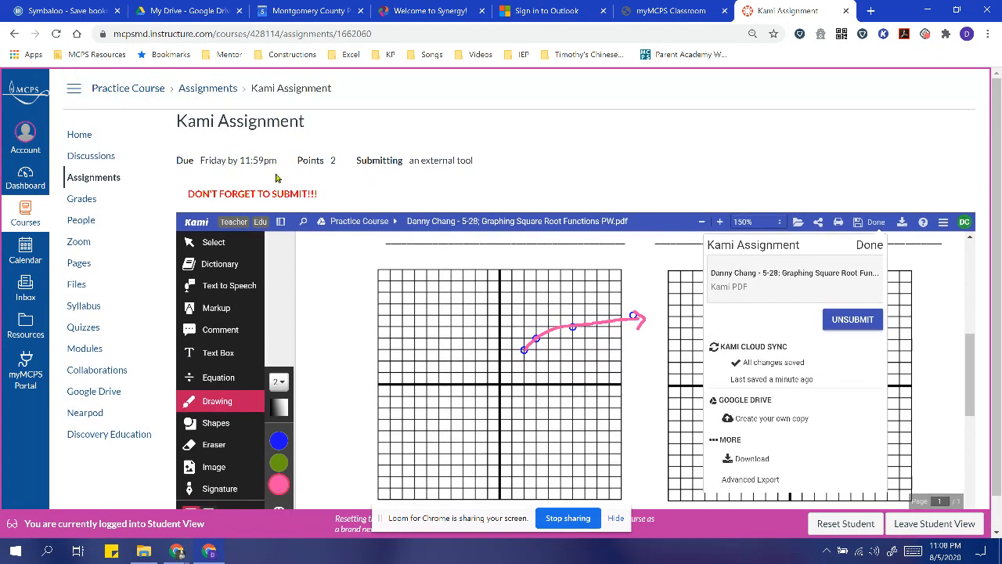
- Reopen the Kami Assignment from the course's assignment list and check the saved annotations and submission status
{"action": "left_click", "coordinate": [107, 178]}
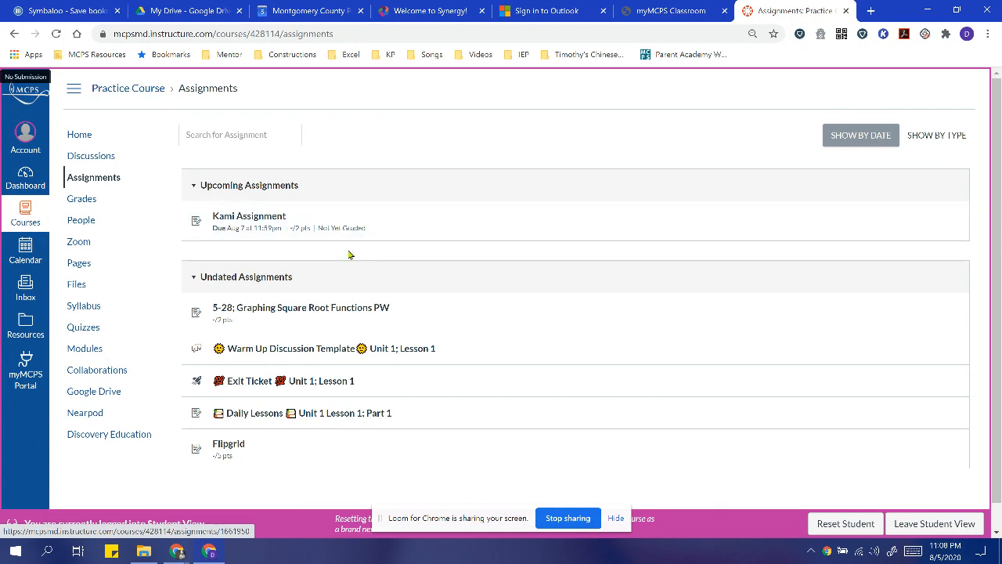
{"action": "left_click", "coordinate": [265, 221]}
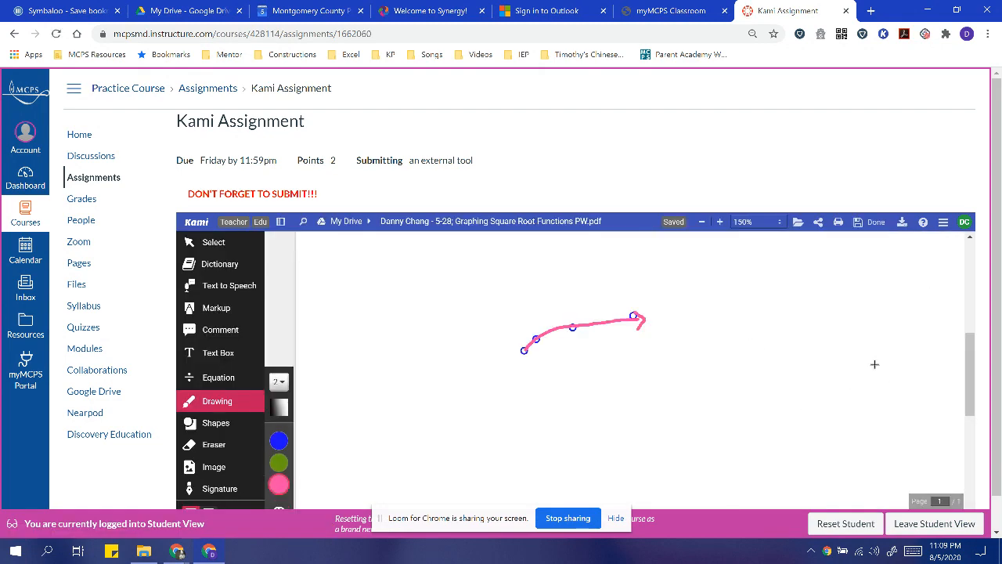
{"action": "scroll", "coordinate": [805, 393], "scroll_direction": "up", "scroll_amount": 5}
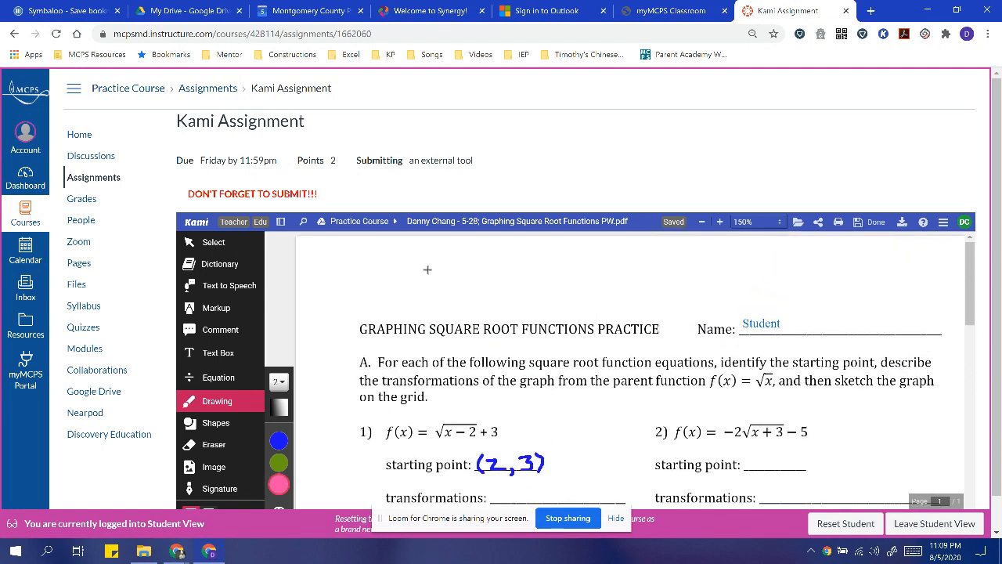
{"action": "left_click", "coordinate": [875, 222]}
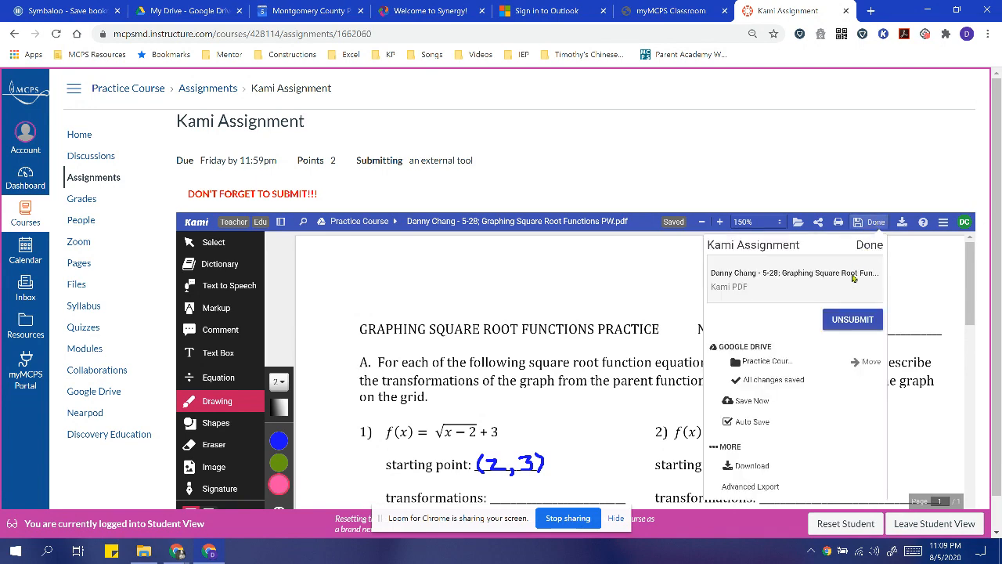